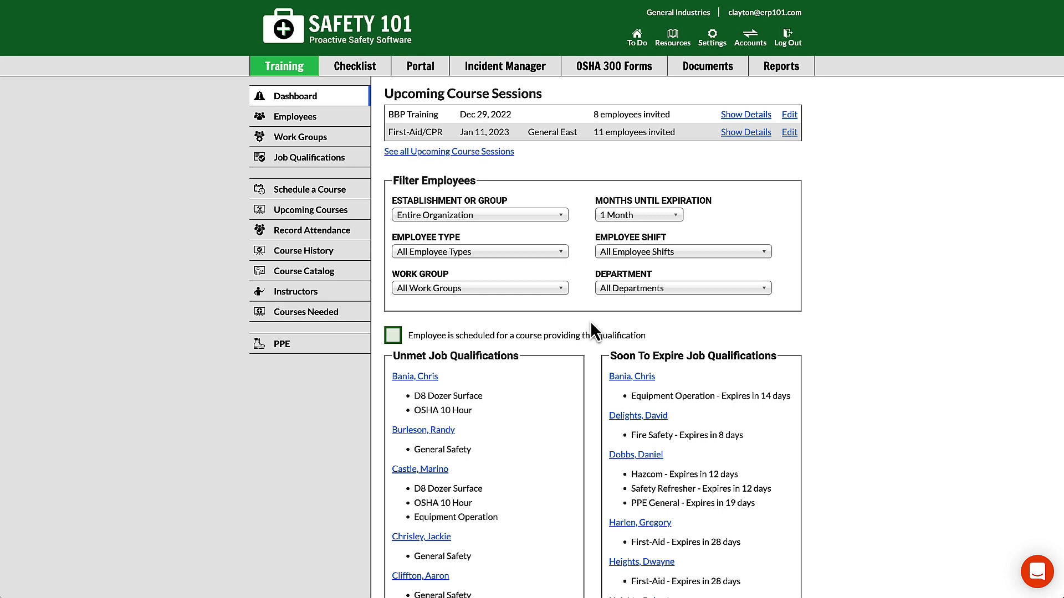
- Open the Courses Needed in the Next 90 Days report from the Training sidebar
{"action": "left_click", "coordinate": [335, 317]}
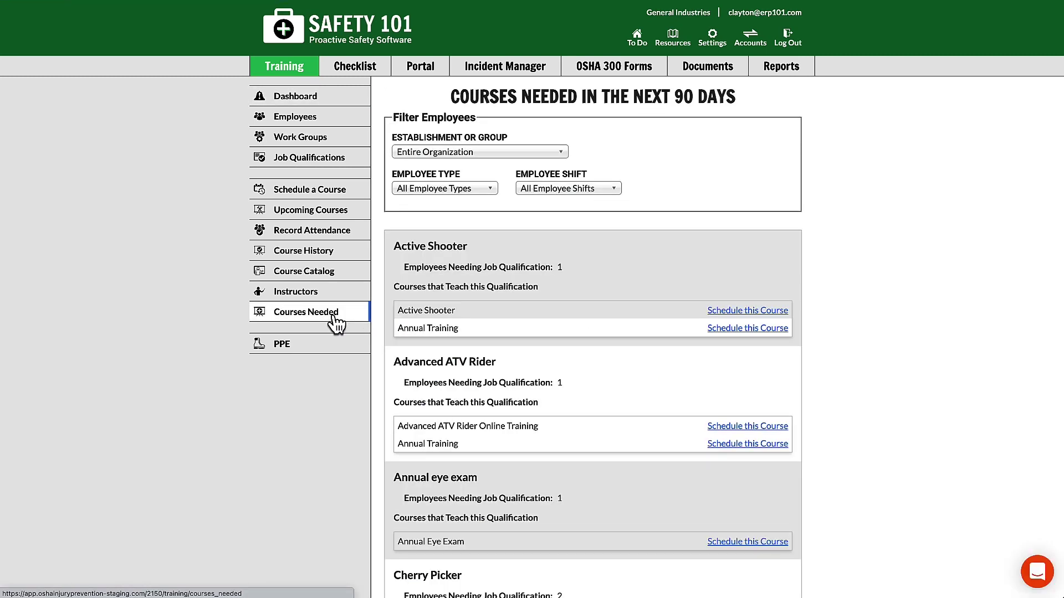
{"action": "left_click_drag", "start_coordinate": [451, 97], "coordinate": [575, 106]}
{"action": "left_click", "coordinate": [592, 228]}
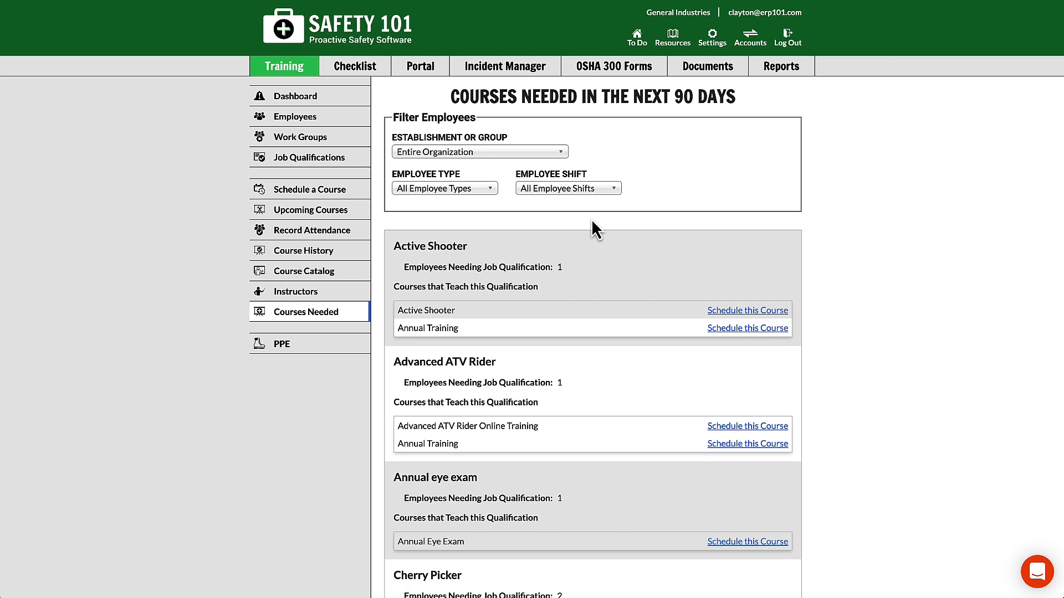
{"action": "left_click_drag", "start_coordinate": [469, 248], "coordinate": [403, 246]}
{"action": "scroll", "coordinate": [582, 345], "scroll_direction": "down", "scroll_amount": 1}
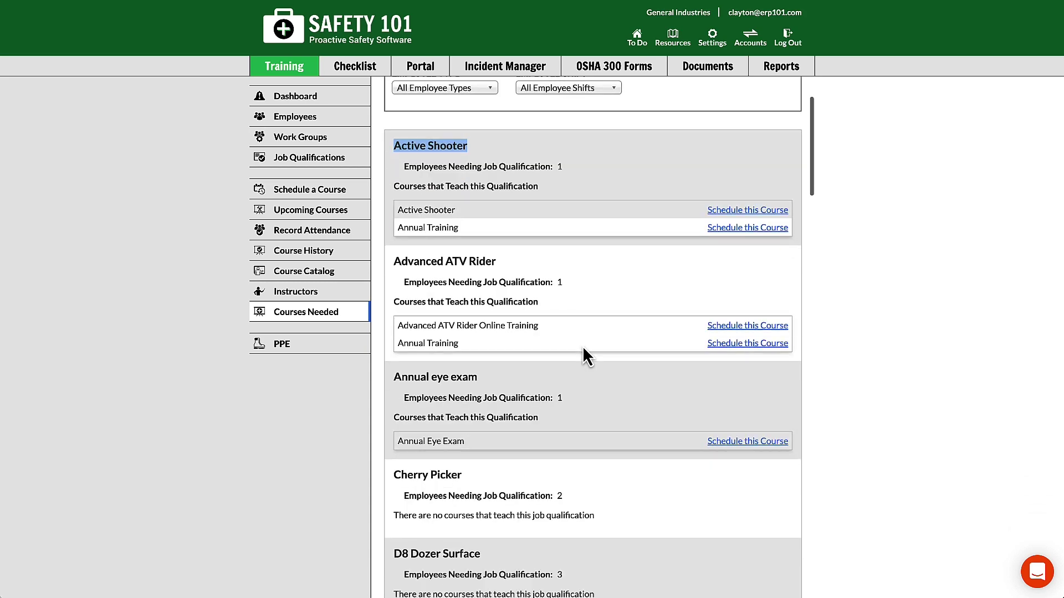
{"action": "scroll", "coordinate": [590, 357], "scroll_direction": "down", "scroll_amount": 3}
{"action": "scroll", "coordinate": [593, 366], "scroll_direction": "down", "scroll_amount": 3}
{"action": "scroll", "coordinate": [573, 306], "scroll_direction": "down", "scroll_amount": 2}
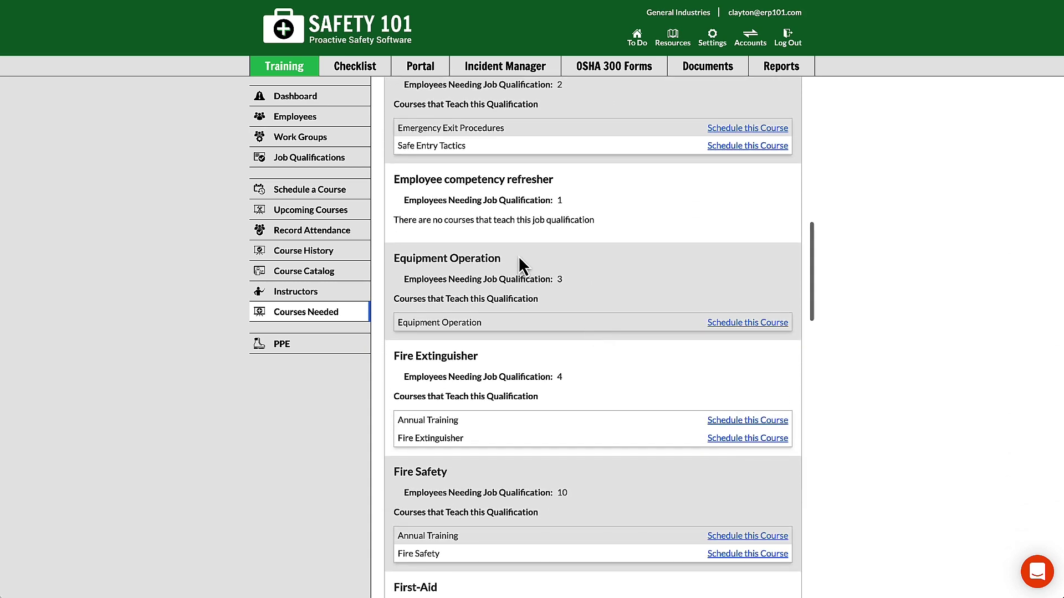
{"action": "left_click_drag", "start_coordinate": [502, 259], "coordinate": [394, 258]}
{"action": "left_click", "coordinate": [656, 276]}
{"action": "left_click_drag", "start_coordinate": [555, 299], "coordinate": [406, 301]}
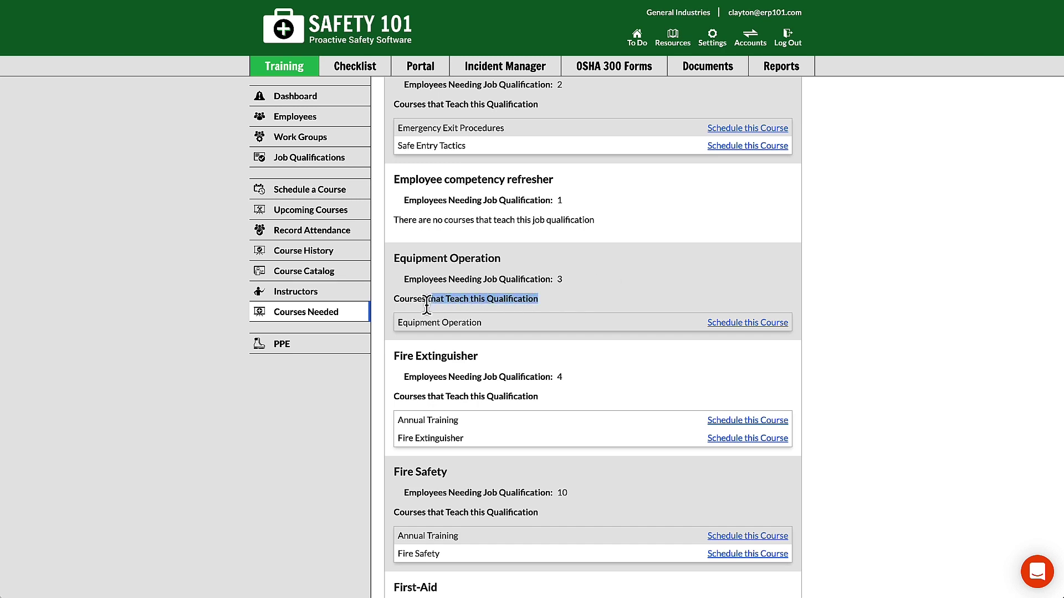
{"action": "left_click", "coordinate": [506, 311]}
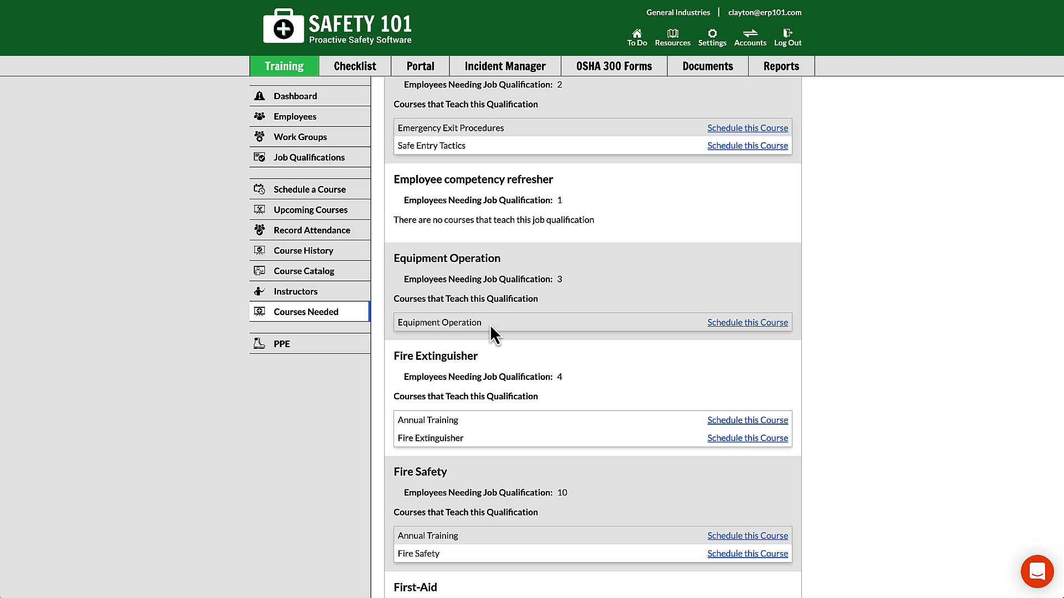
{"action": "left_click_drag", "start_coordinate": [490, 322], "coordinate": [401, 322]}
{"action": "left_click", "coordinate": [554, 326]}
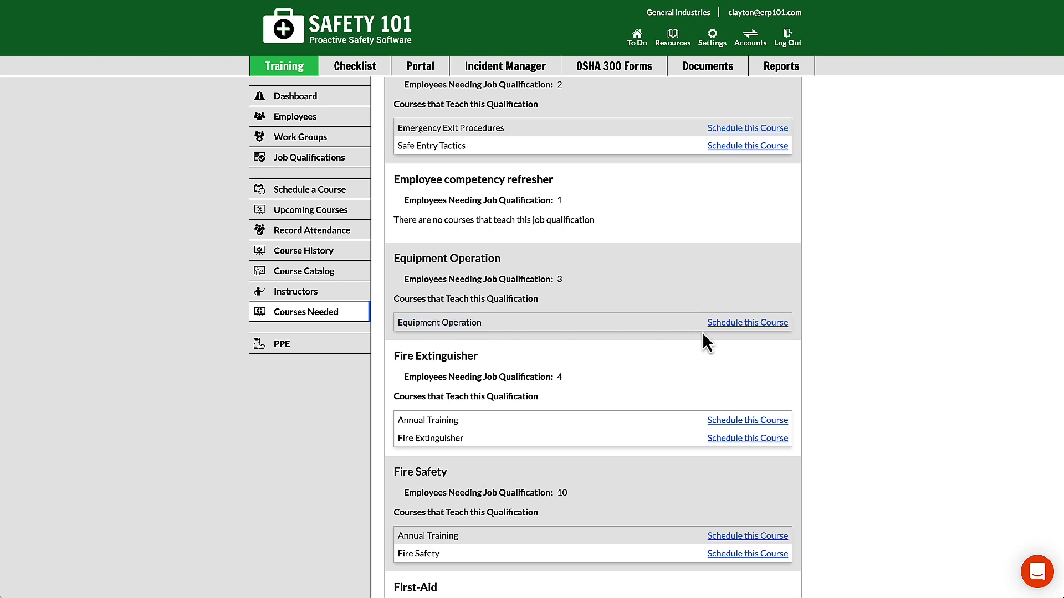
- Start a new Schedule Course Session for the Equipment Operation course from its report row
{"action": "left_click", "coordinate": [748, 323]}
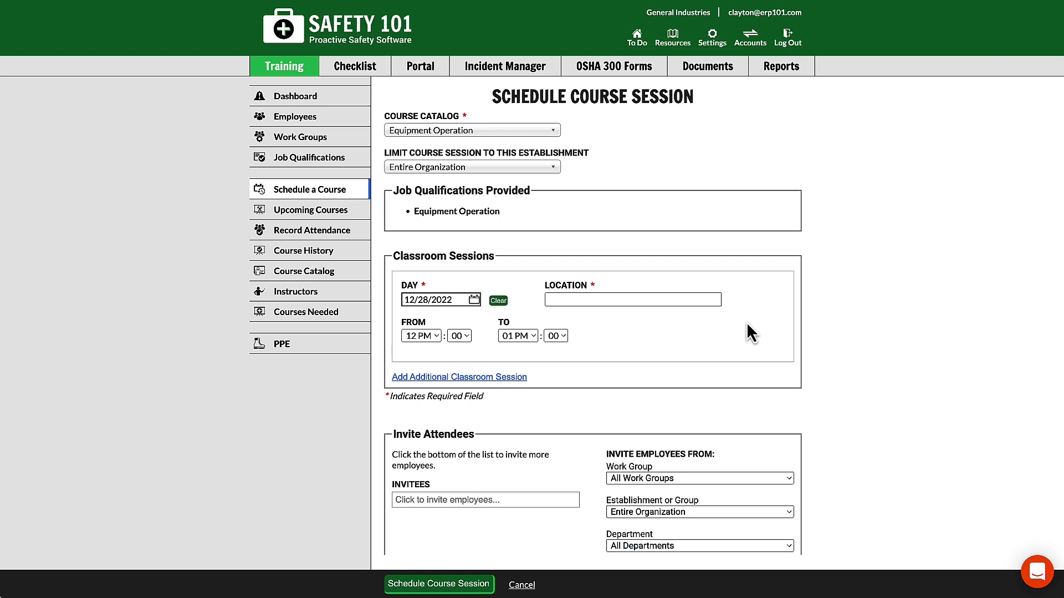